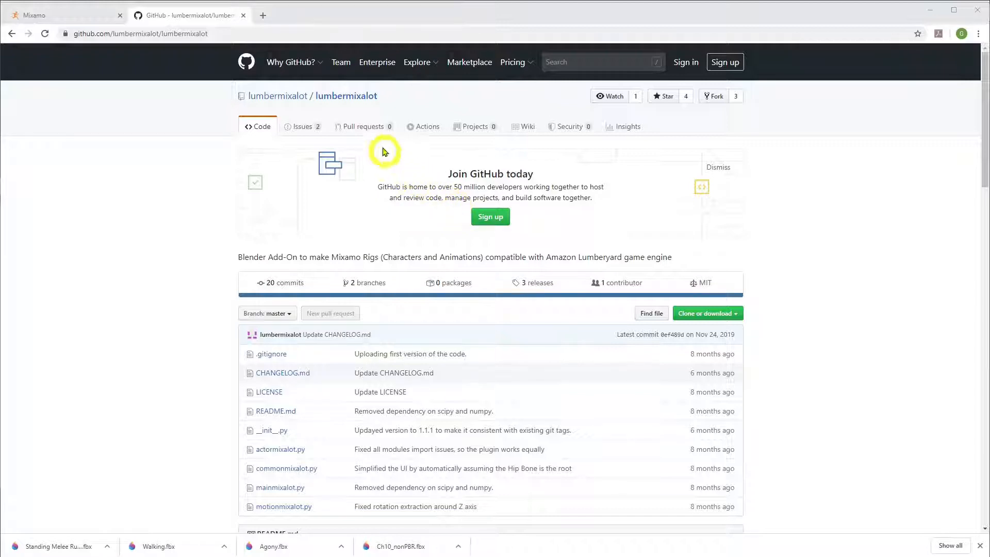
# Read the lumbermixalot README instructions on modifying ActorBuilder.cpp and recompiling Lumberyard, including the code marked for Blender armature support.
pyautogui.scroll(-8, 503, 300)
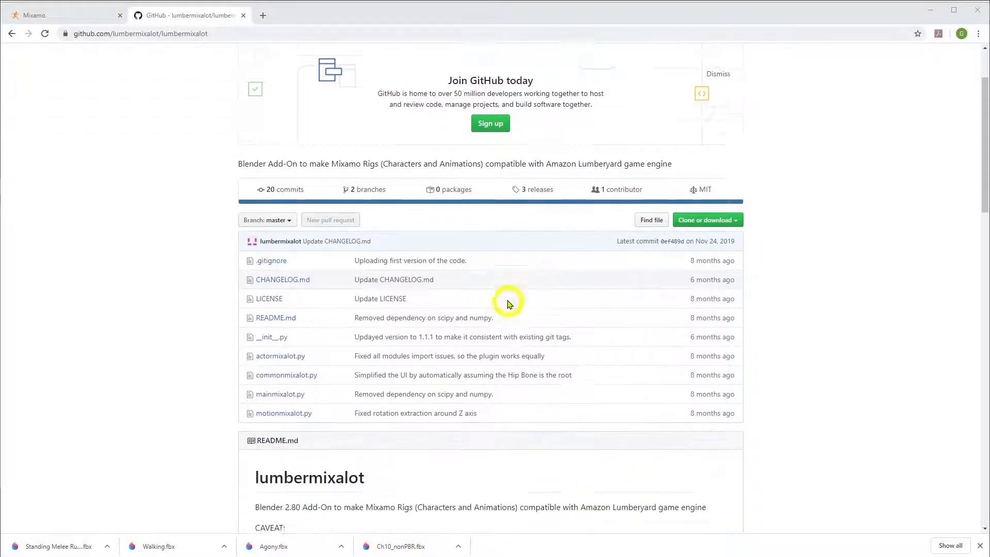
pyautogui.scroll(-8, 499, 296)
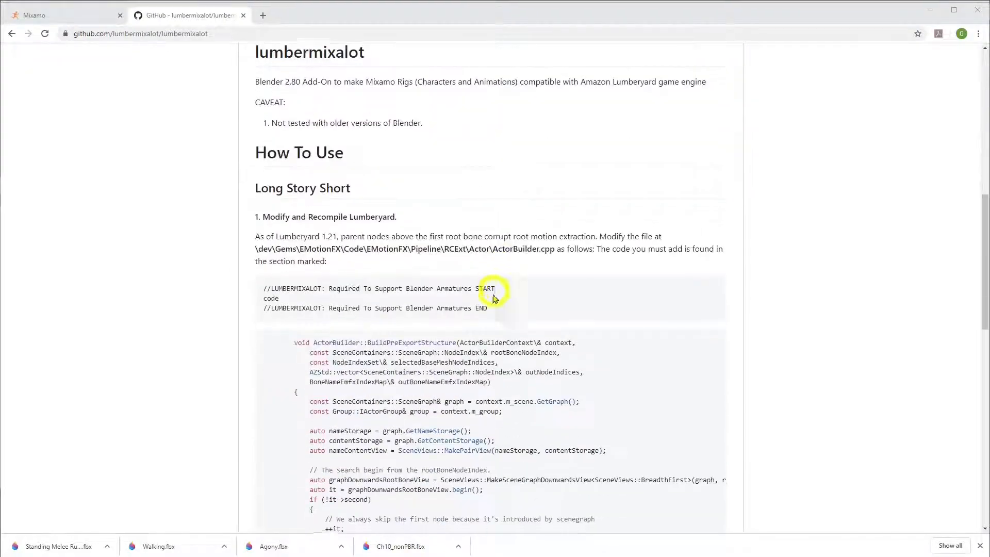
pyautogui.scroll(9, 490, 289)
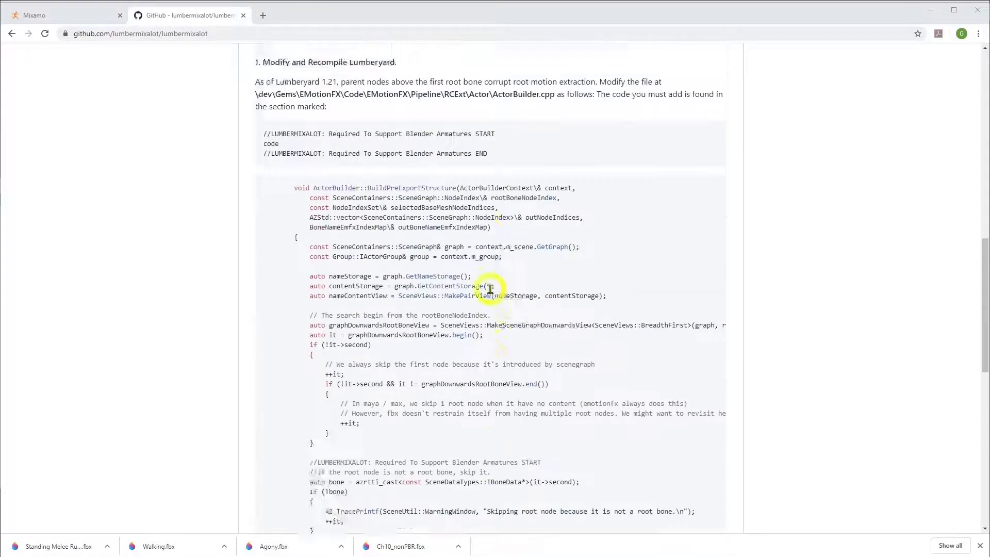
pyautogui.scroll(-5, 491, 289)
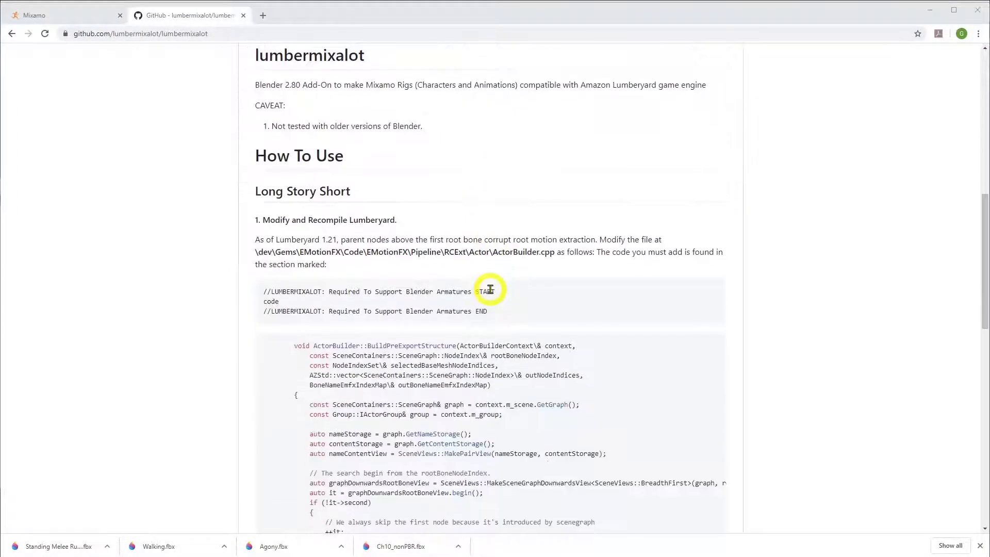
pyautogui.scroll(-3, 490, 289)
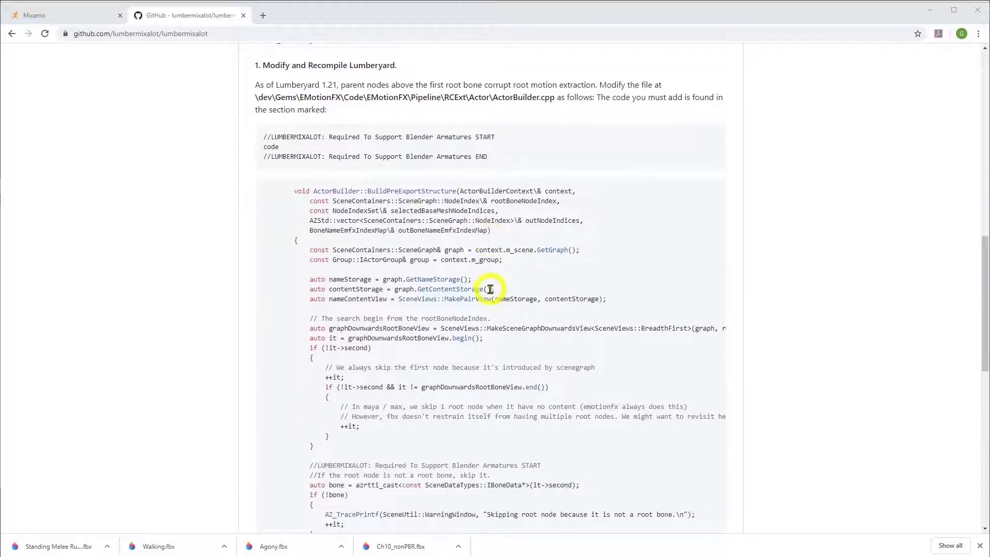
pyautogui.scroll(2, 491, 288)
pyautogui.scroll(-3, 490, 289)
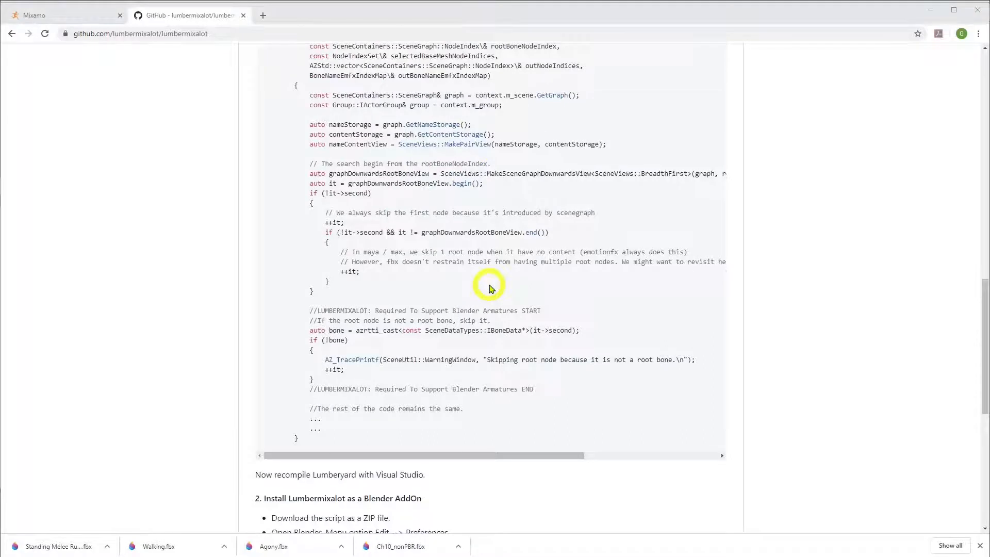
pyautogui.scroll(2, 490, 289)
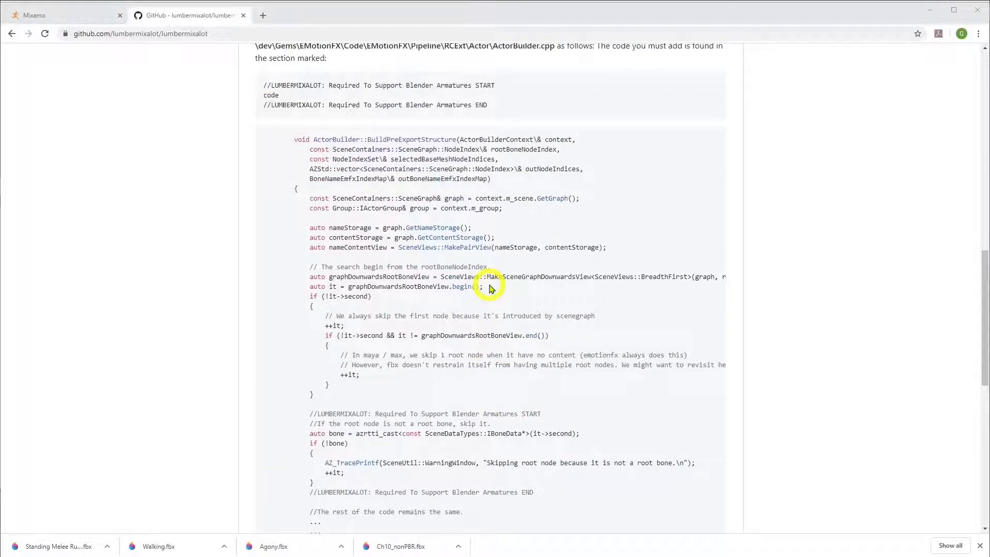
pyautogui.scroll(3, 491, 288)
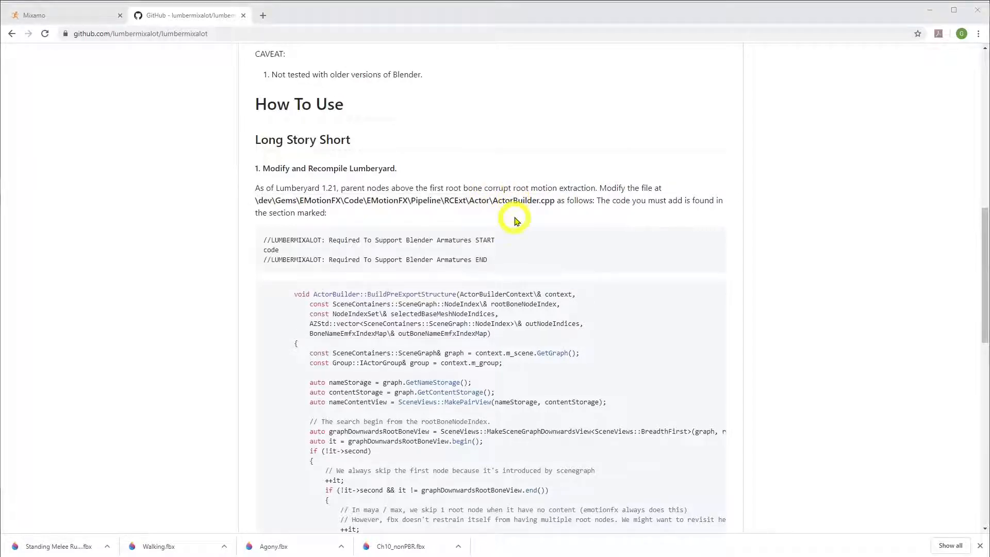
pyautogui.scroll(-3, 515, 220)
pyautogui.scroll(-5, 513, 222)
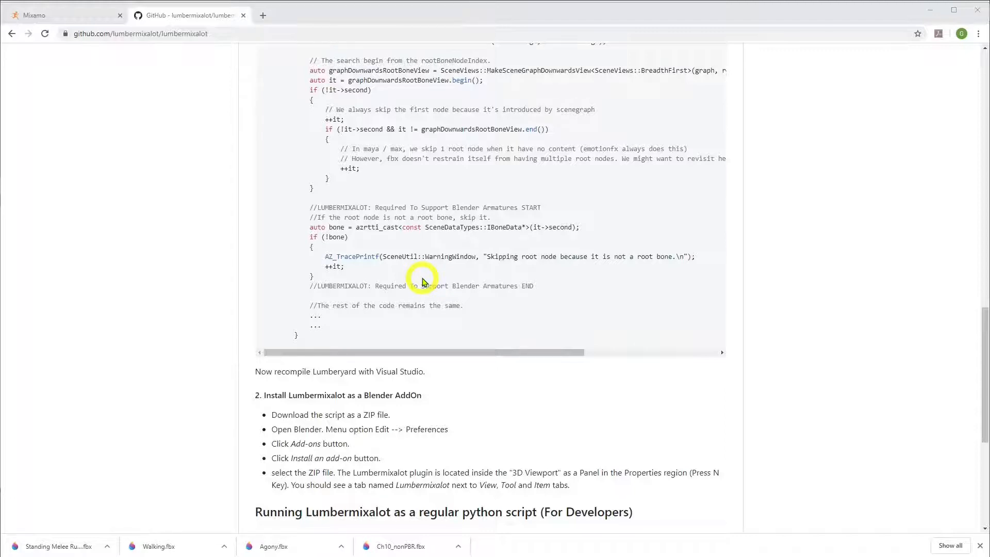
# Review the README sections on installing Lumbermixalot as a Blender add-on and running it as a regular Python script.
pyautogui.scroll(-4, 453, 240)
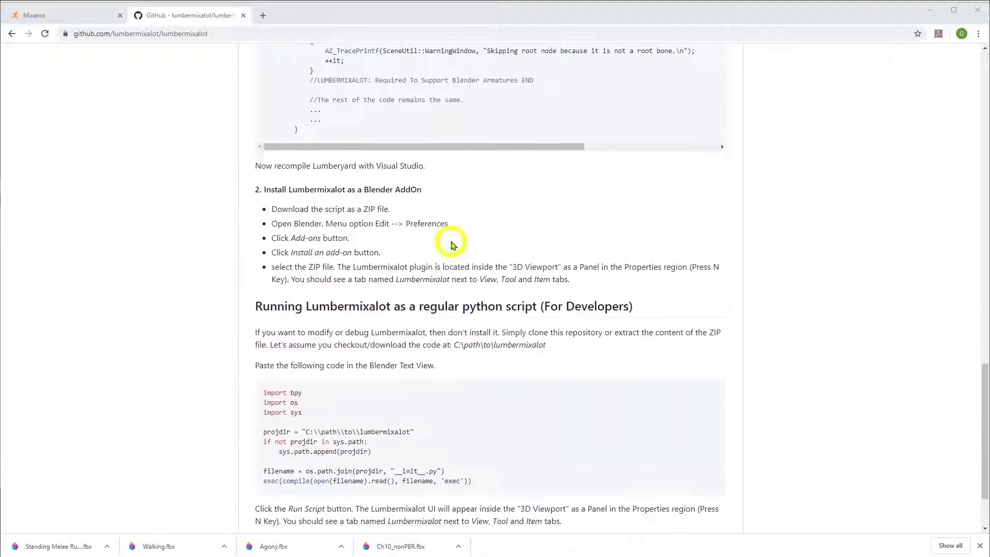
pyautogui.scroll(4, 452, 245)
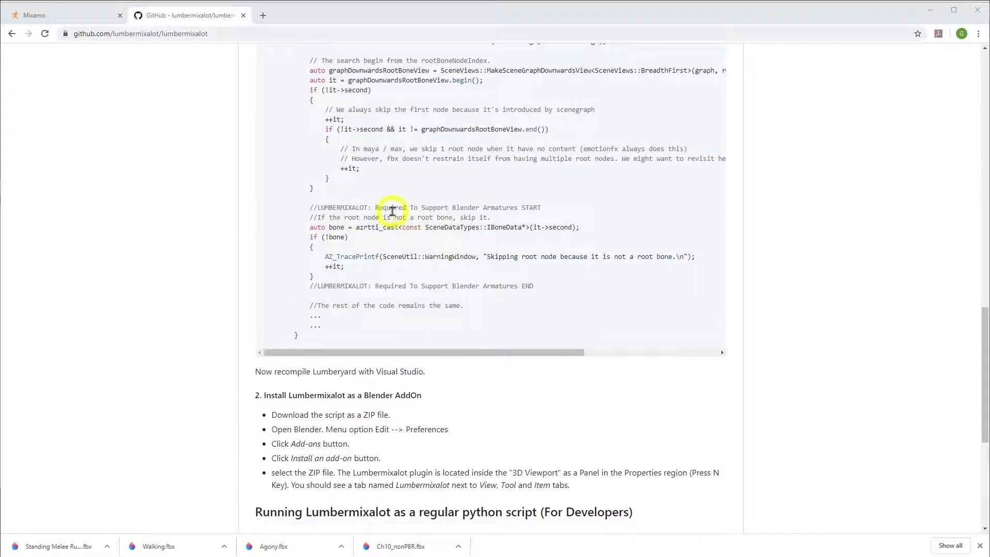
pyautogui.scroll(-5, 397, 217)
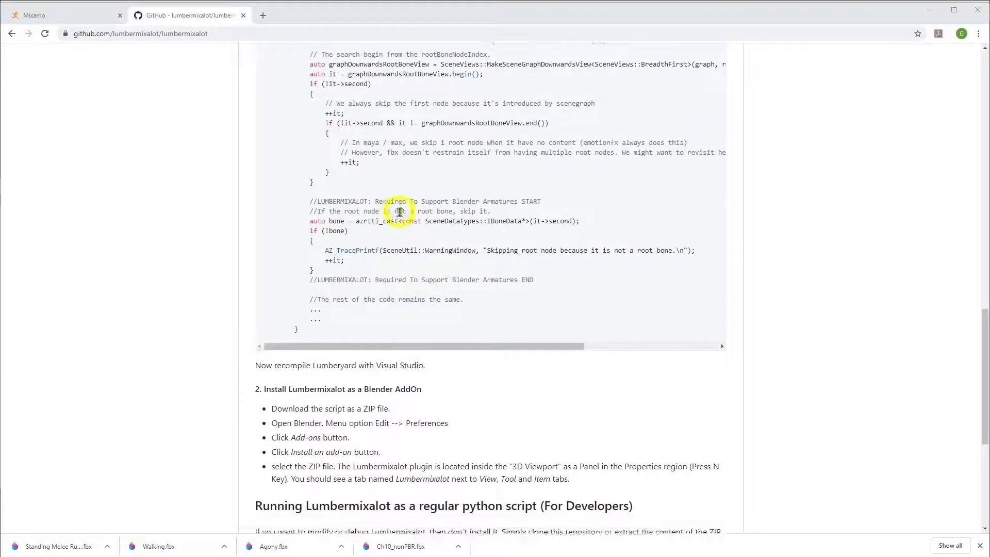
pyautogui.scroll(6, 400, 216)
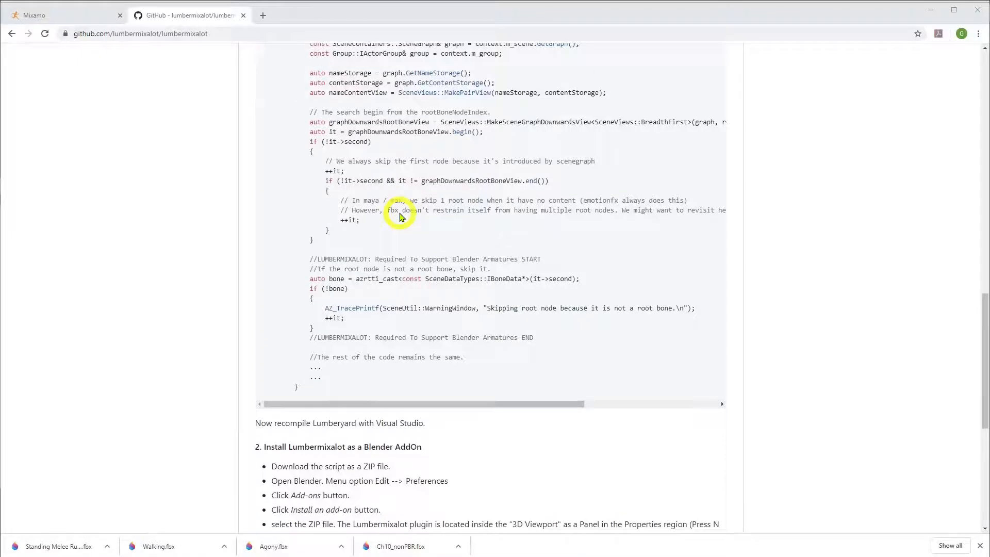
pyautogui.scroll(3, 401, 215)
pyautogui.scroll(-3, 402, 216)
pyautogui.scroll(-4, 401, 216)
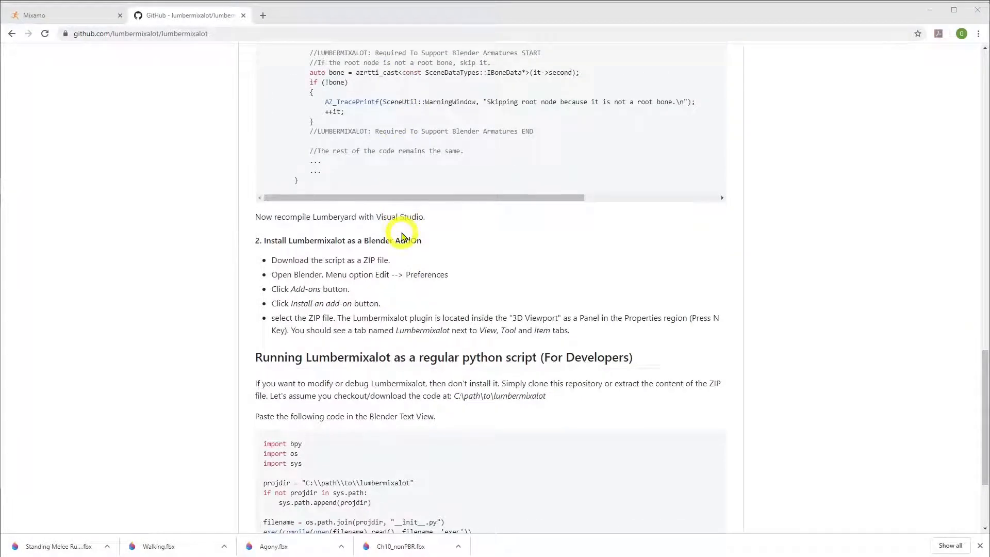
pyautogui.scroll(-2, 402, 227)
pyautogui.scroll(-1, 402, 232)
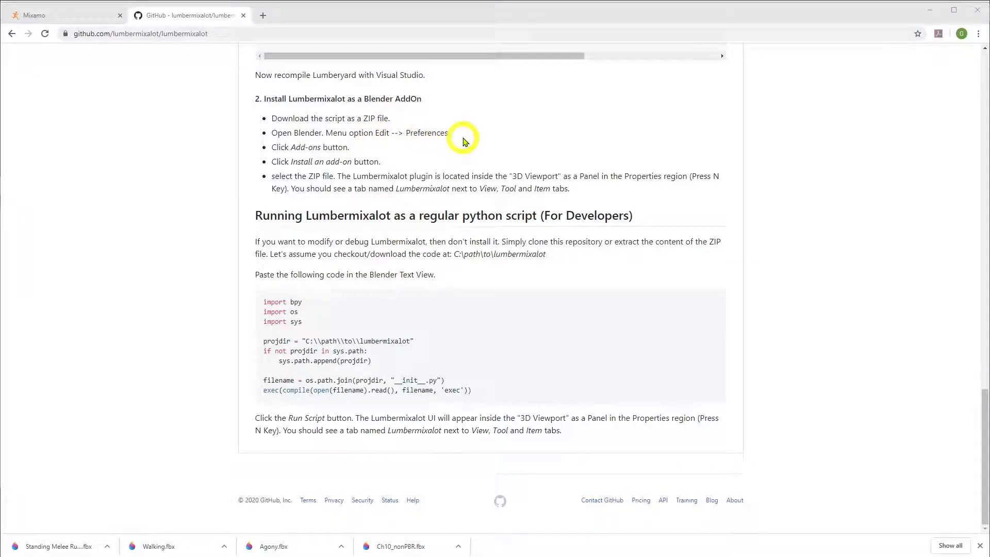
pyautogui.scroll(5, 467, 148)
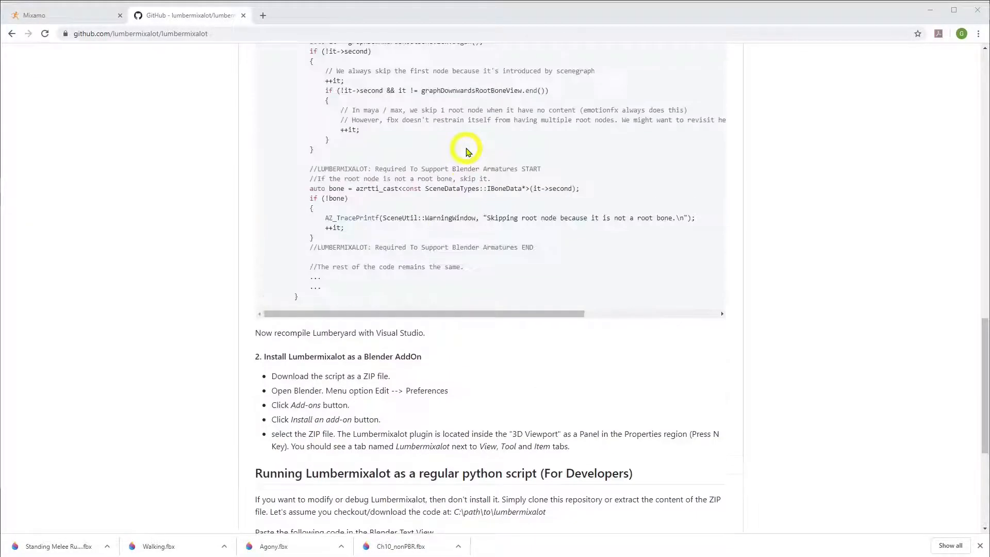
pyautogui.scroll(-3, 468, 151)
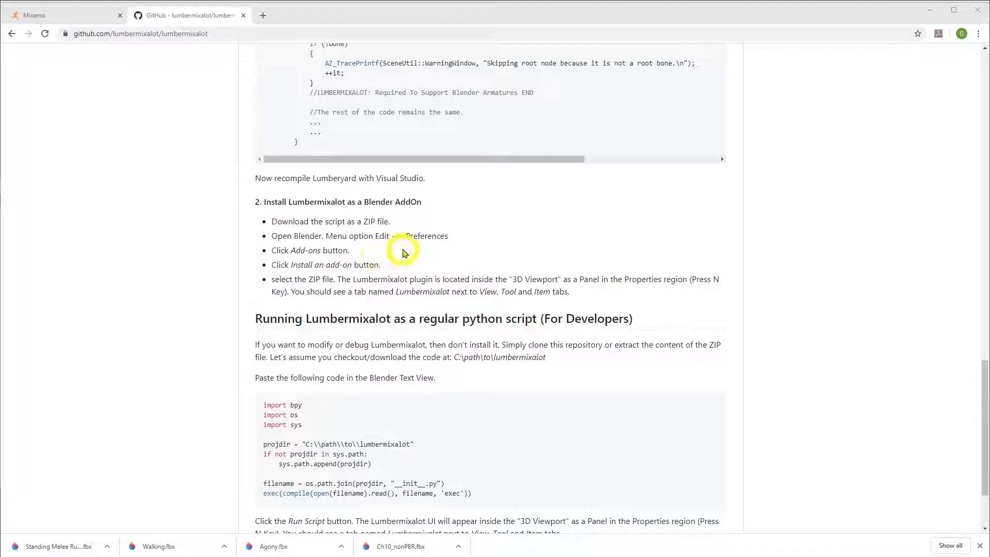
pyautogui.scroll(-1, 407, 262)
pyautogui.scroll(-1, 405, 259)
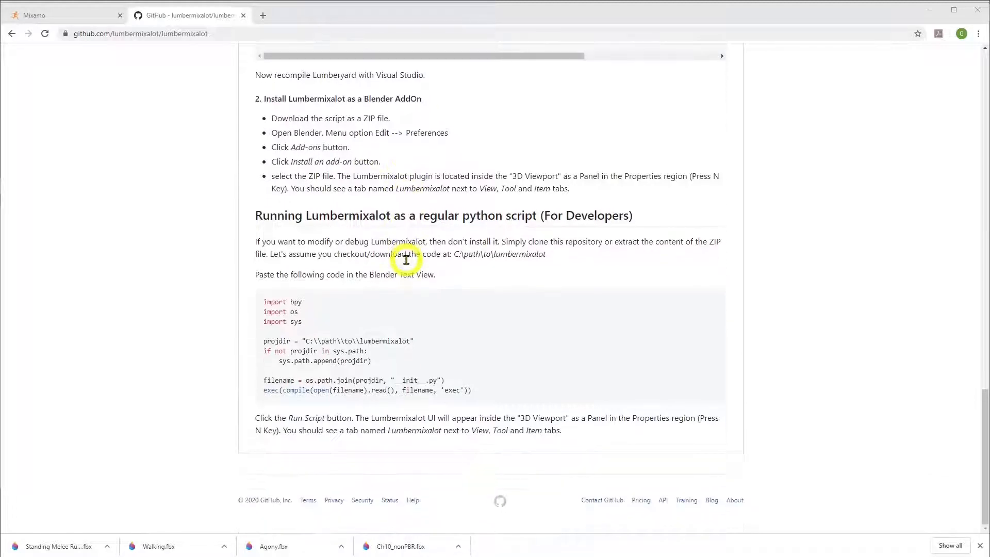
pyautogui.scroll(2, 406, 259)
# Download the lumbermixalot repository's master branch as a ZIP file.
pyautogui.scroll(20, 407, 260)
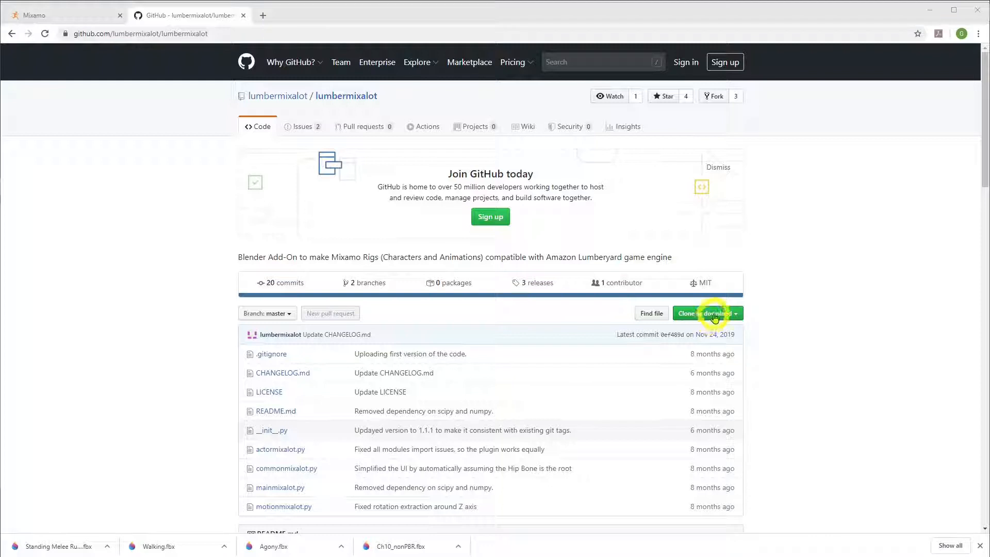
pyautogui.click(713, 315)
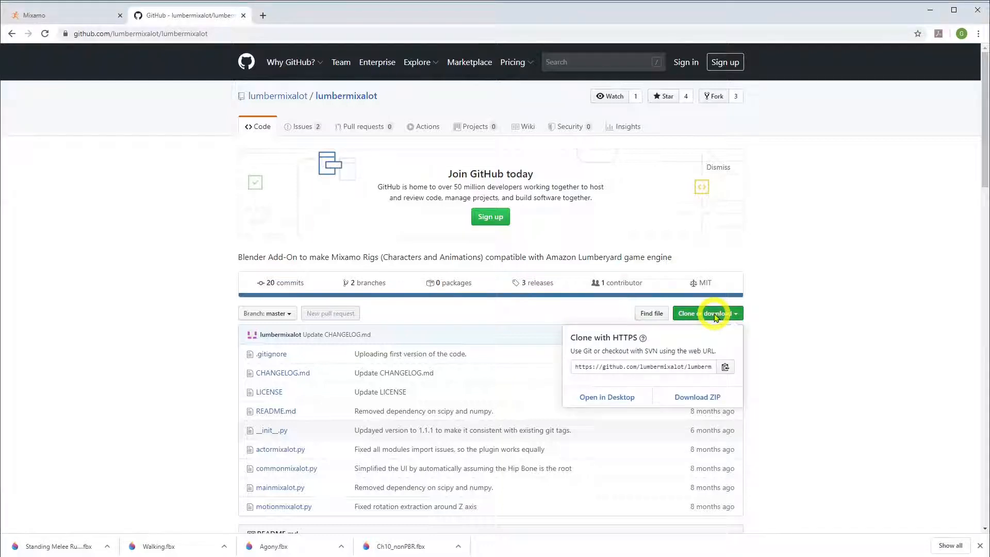
pyautogui.click(700, 399)
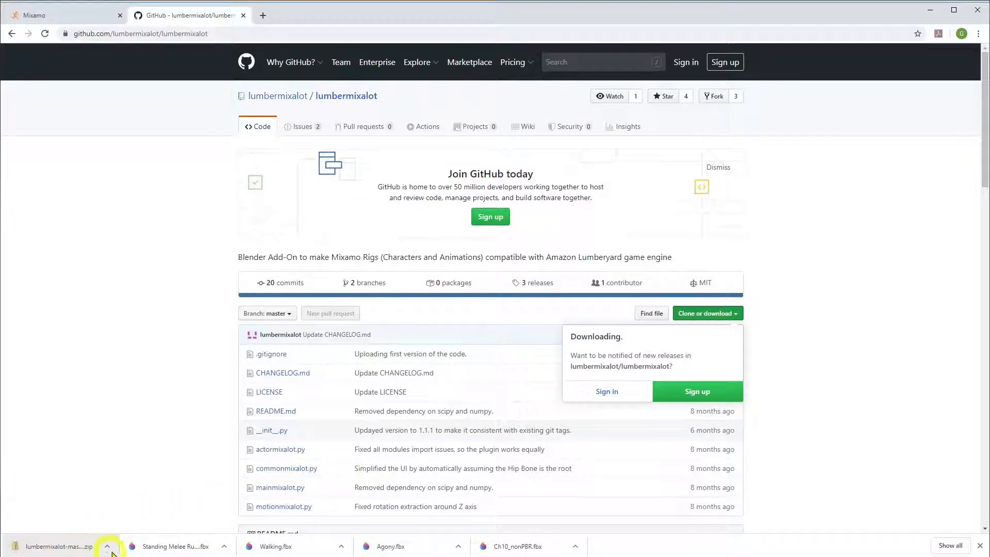
# Show the downloaded lumbermixalot-master.zip in its folder, bring that window into view, and minimize it.
pyautogui.click(108, 548)
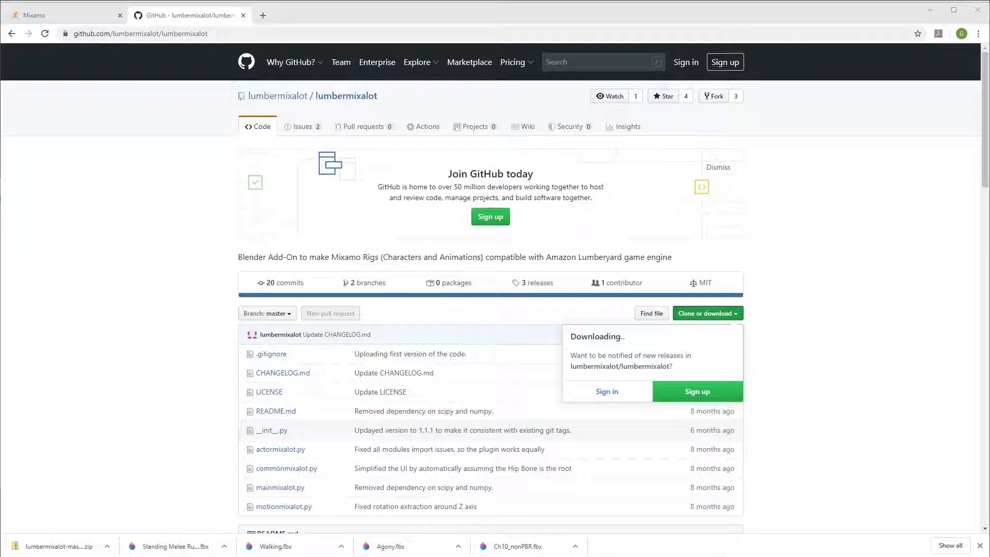
pyautogui.moveTo(829, 486); pyautogui.dragTo(681, 222)
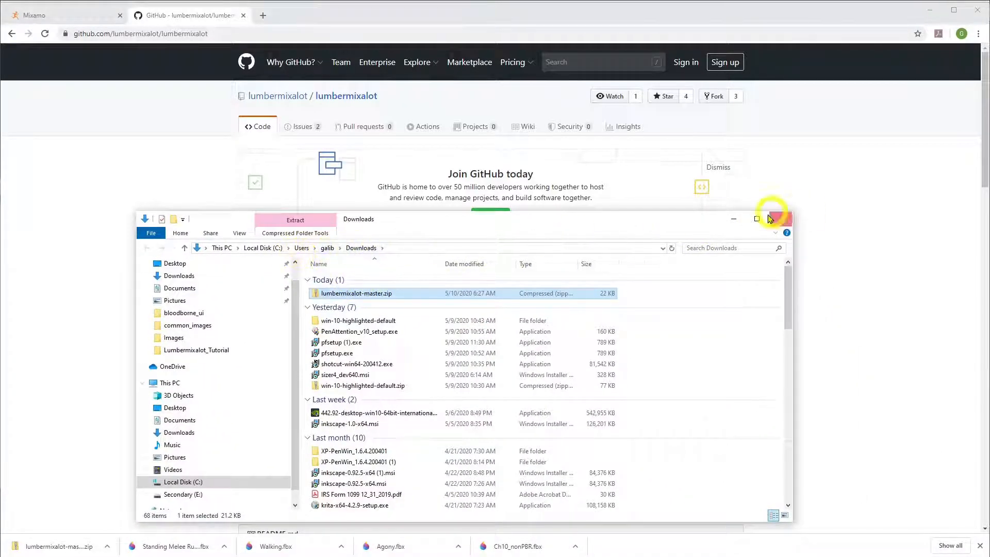
pyautogui.click(735, 222)
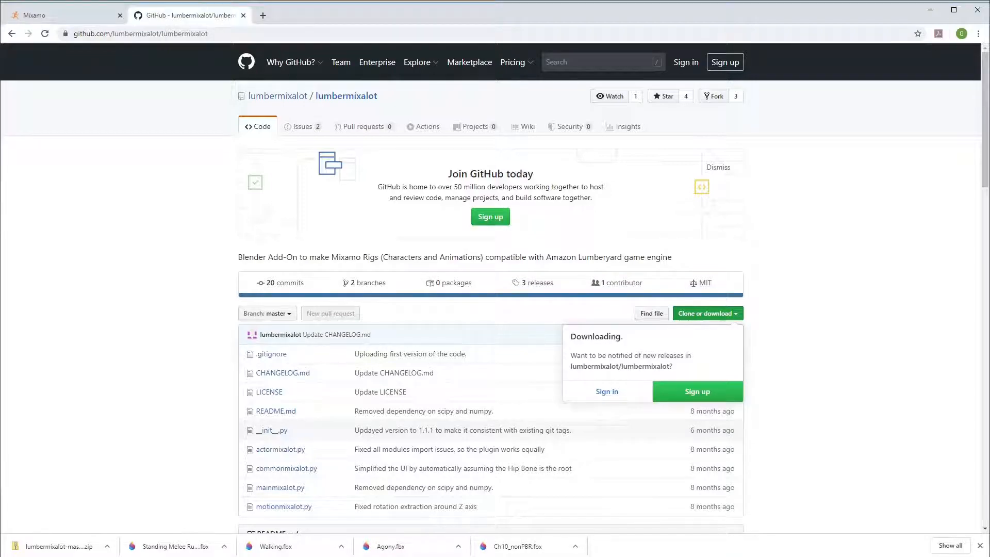
# Switch to Blender, dismiss the splash screen, and open the Preferences window.
pyautogui.hotkey('alt', 'Tab')
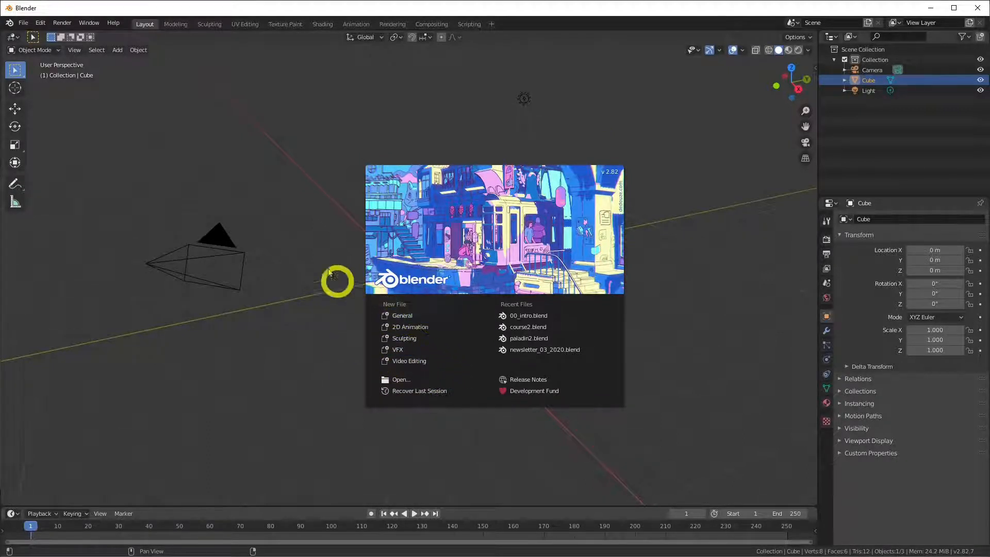
pyautogui.click(20, 29)
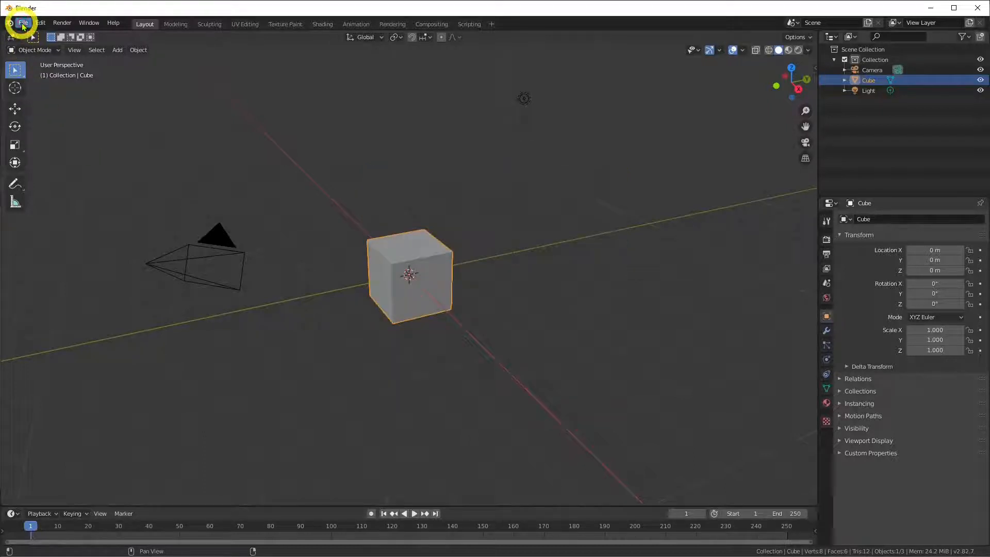
pyautogui.click(23, 24)
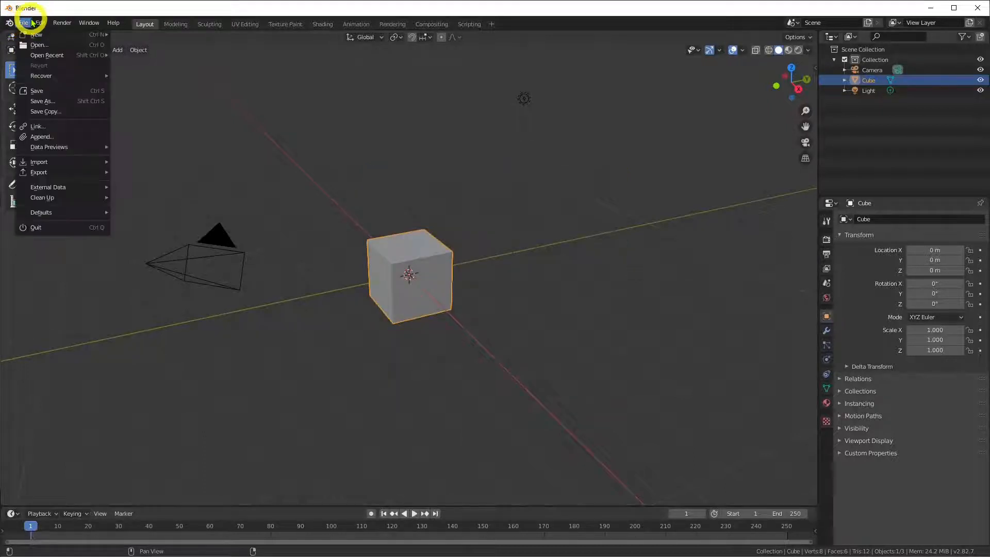
pyautogui.moveTo(41, 24)
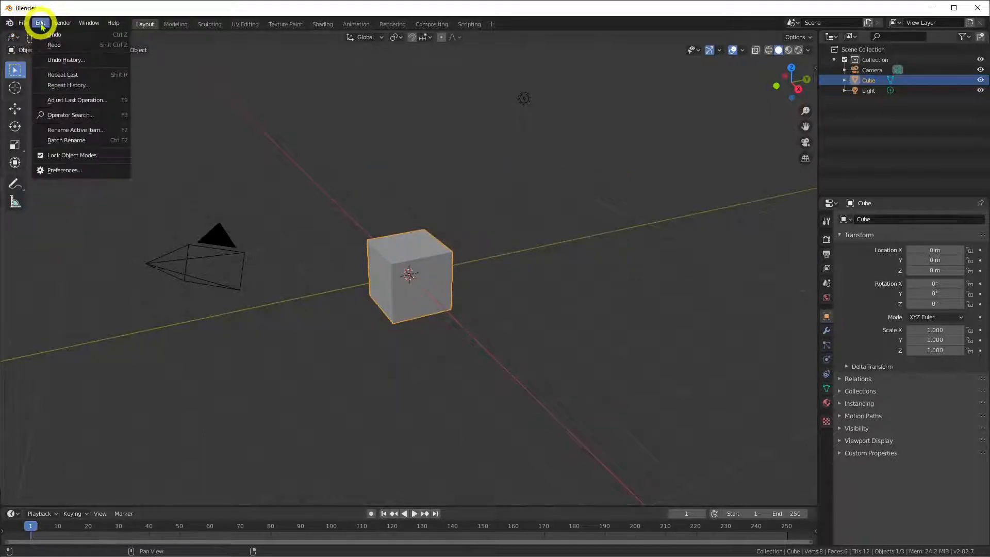
pyautogui.click(73, 171)
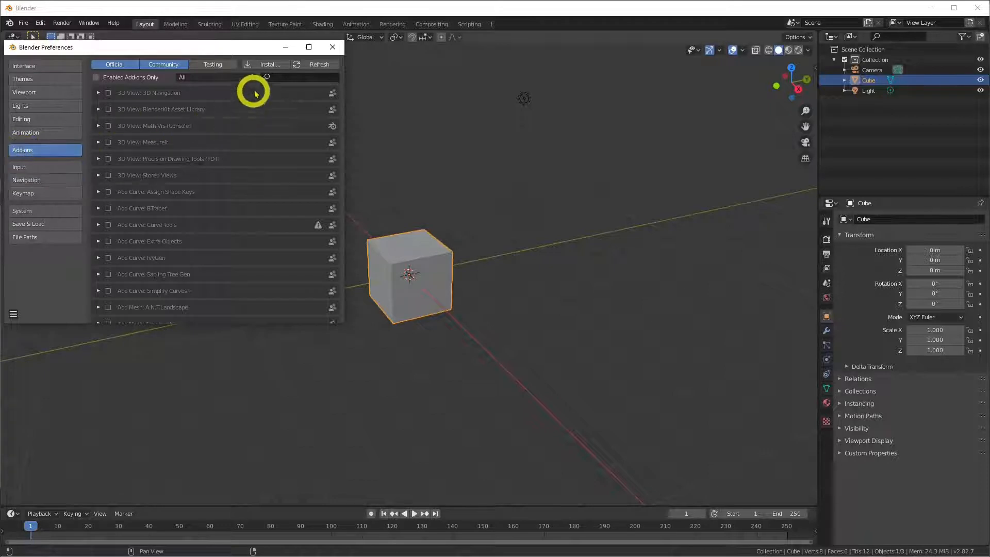
# Install the add-on from lumbermixalot-master.zip in the Downloads folder and enable Mixamo Rig Converter for Lumberyard.
pyautogui.click(267, 66)
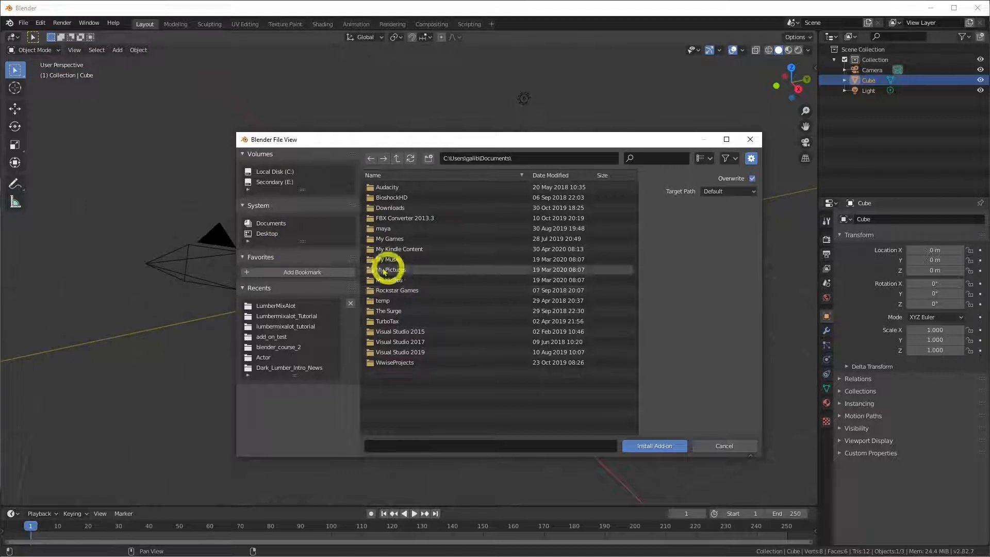
pyautogui.click(269, 239)
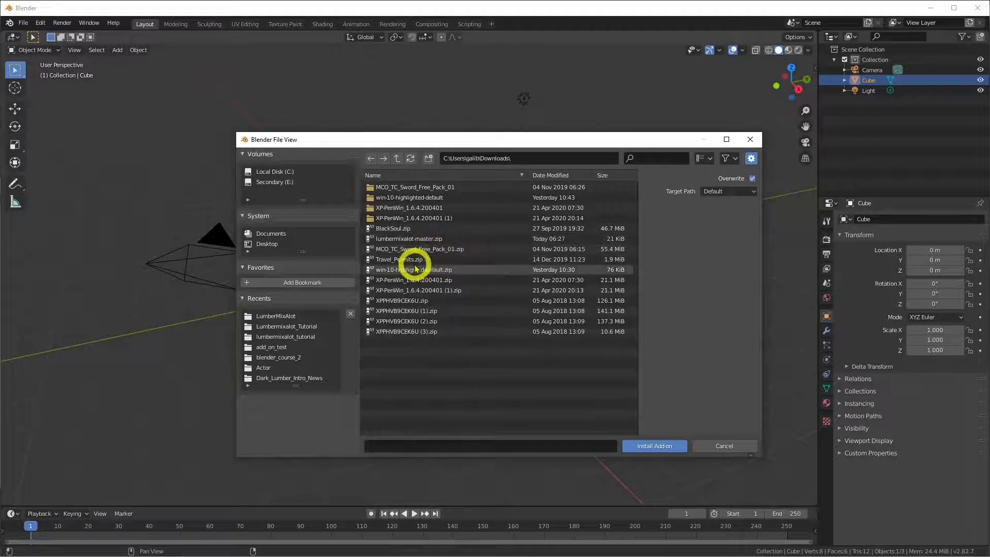
pyautogui.click(415, 239)
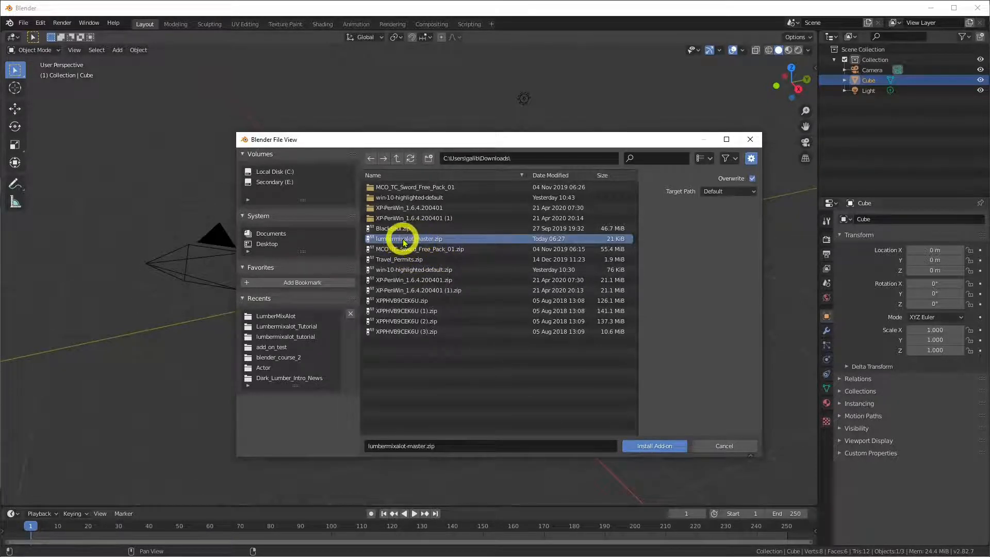
pyautogui.doubleClick(405, 240)
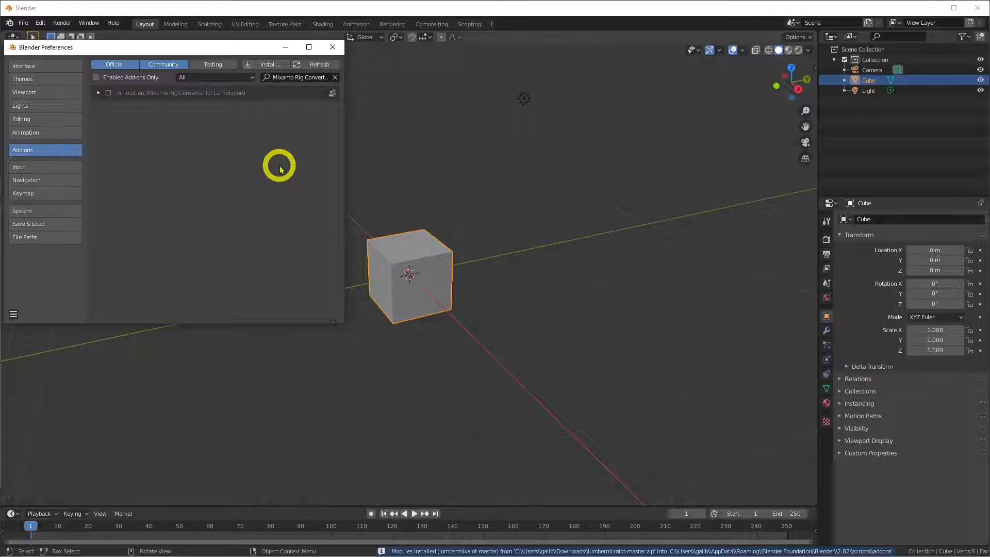
pyautogui.click(98, 93)
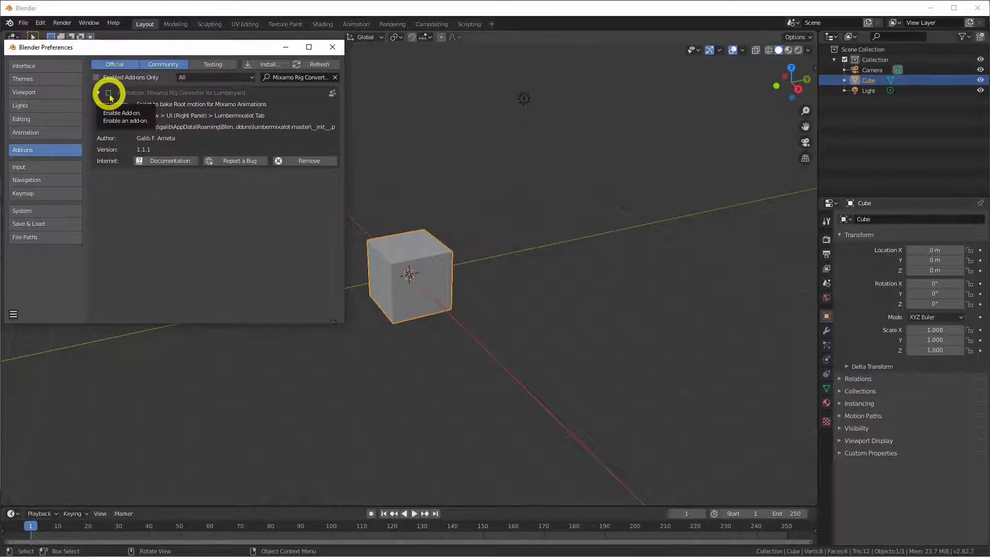
pyautogui.click(108, 93)
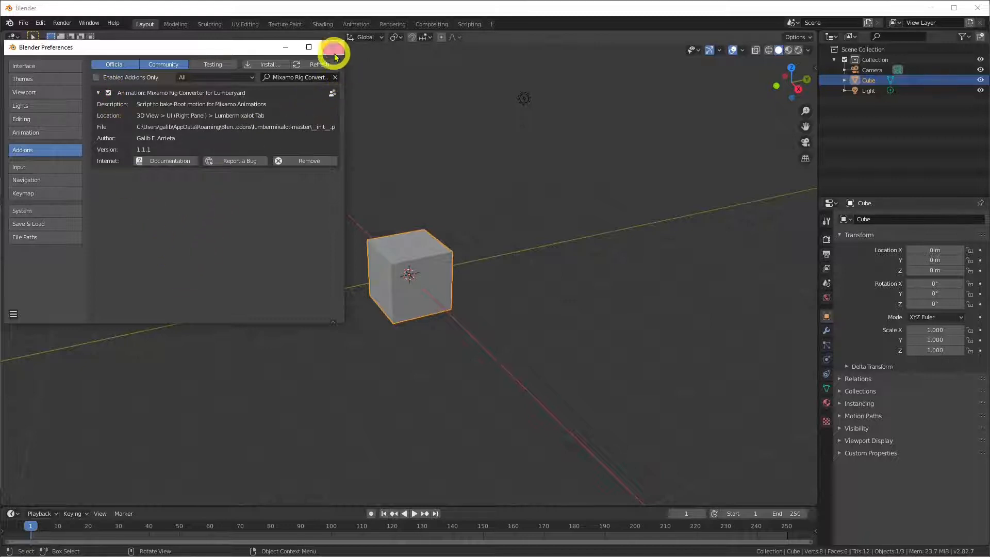
# Close the Preferences window, then reveal the 3D viewport's sidebar with the Lumbermixalot options and widen it so their labels fit.
pyautogui.click(333, 48)
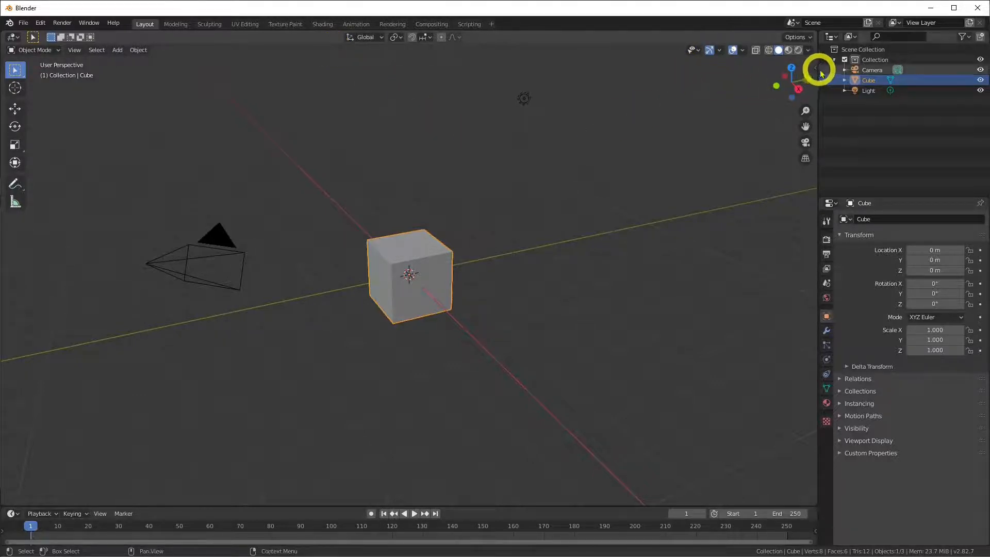
pyautogui.moveTo(814, 68); pyautogui.dragTo(718, 69)
pyautogui.moveTo(661, 71); pyautogui.dragTo(635, 74)
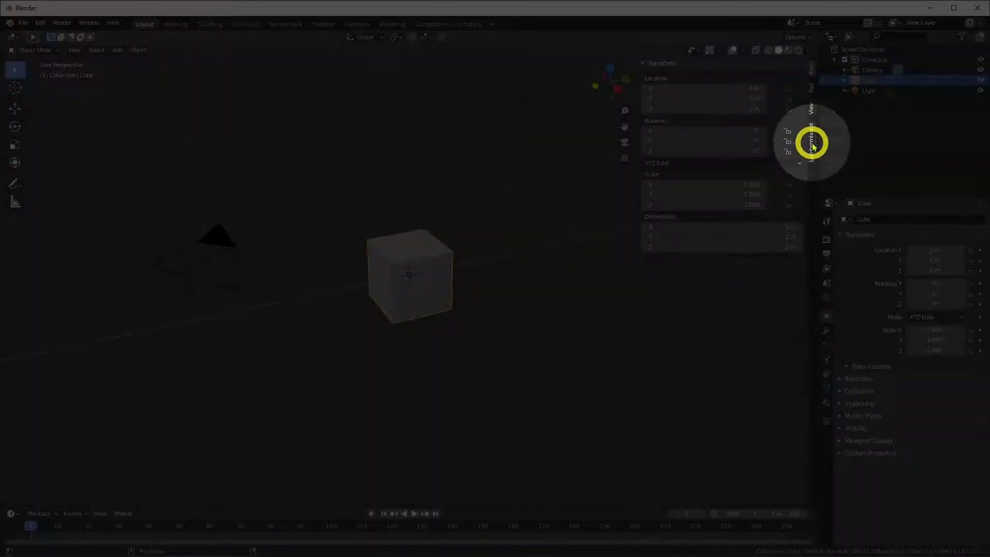
pyautogui.click(812, 142)
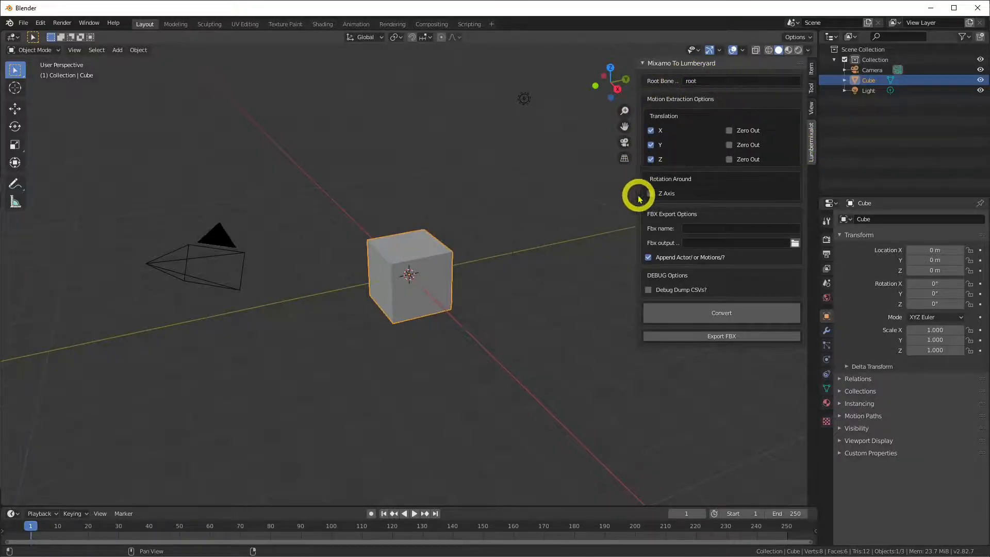
pyautogui.moveTo(638, 194); pyautogui.dragTo(621, 193)
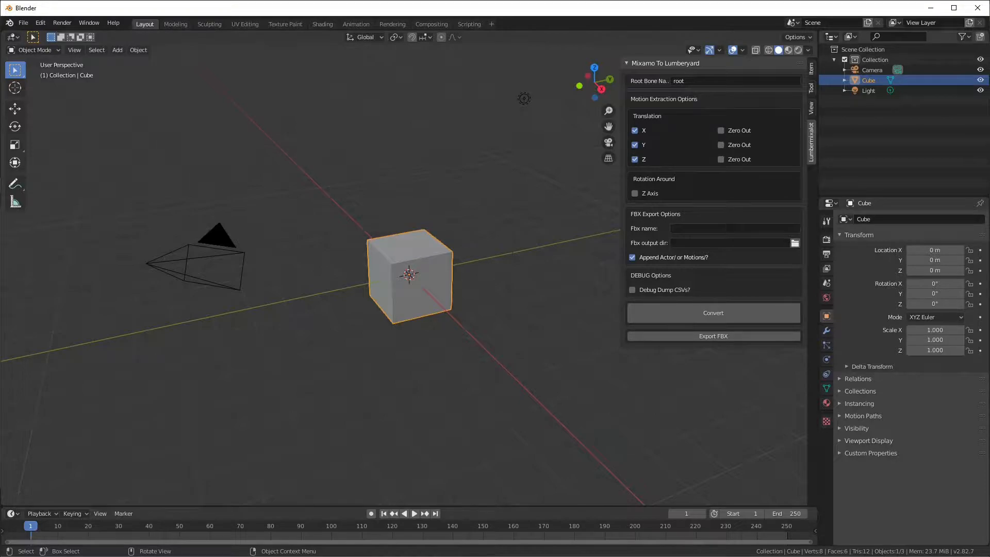
# Switch to the web browser and bring up the Mixamo characters page.
pyautogui.hotkey('alt', 'Tab')
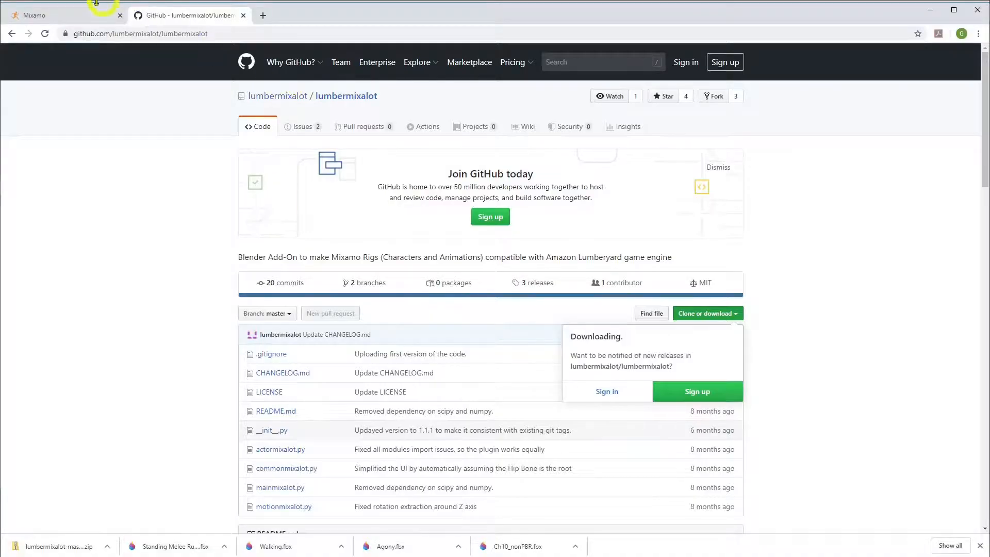
pyautogui.click(69, 17)
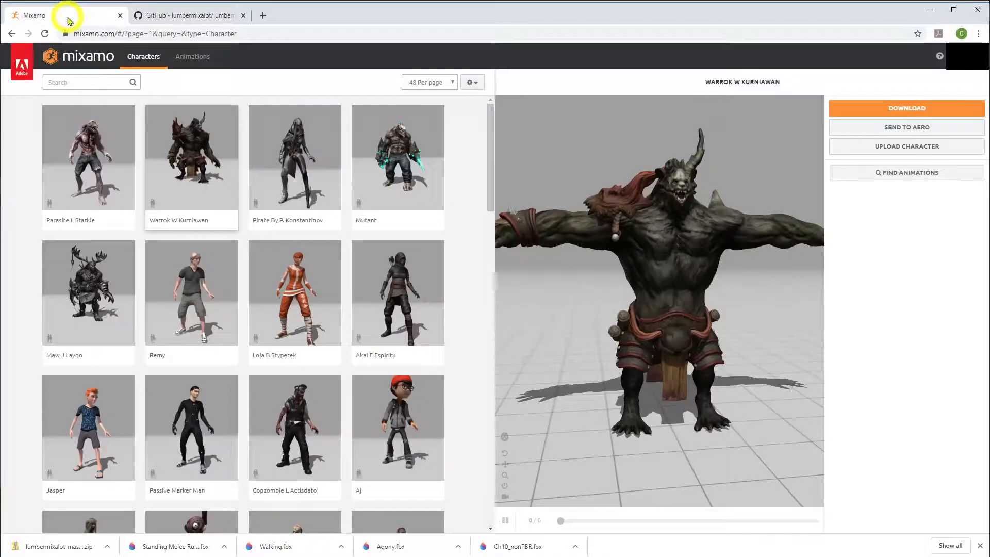